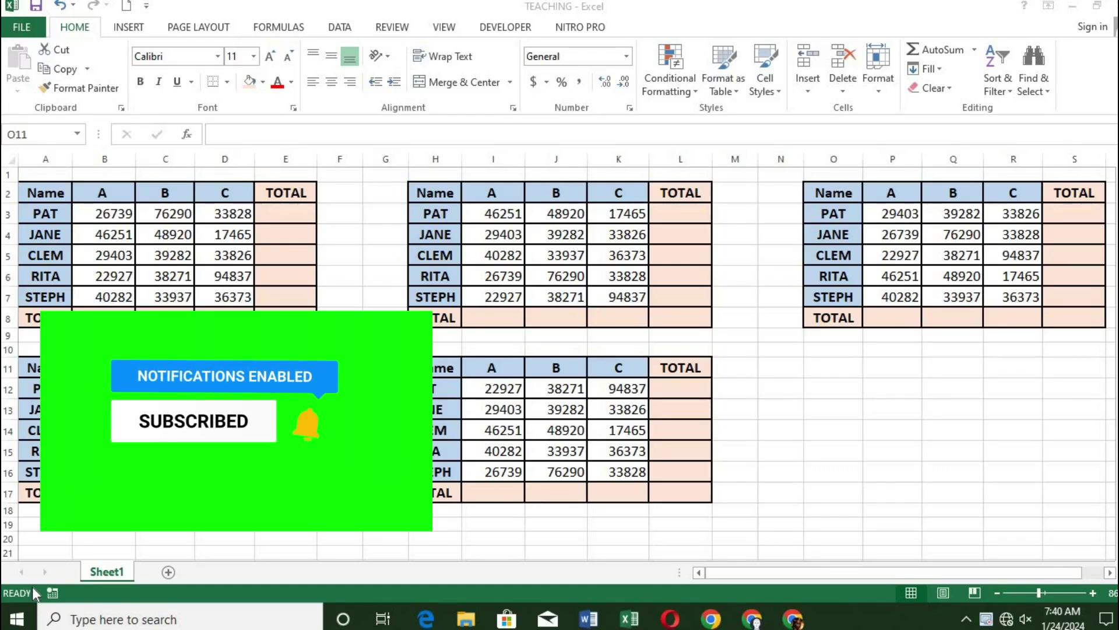
# Try a manual sum of PAT's scores B3:D3, fill it down, then undo the fill.
pyautogui.click(285, 213)
pyautogui.write('=')
pyautogui.write('su')
pyautogui.write('m(')
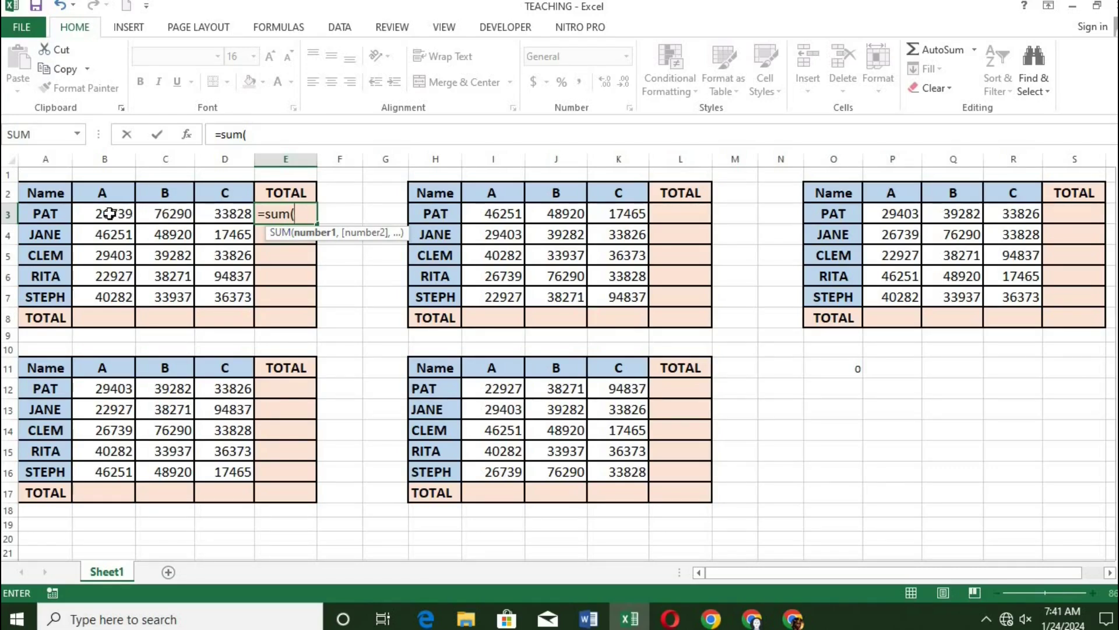
pyautogui.moveTo(114, 214); pyautogui.dragTo(225, 218)
pyautogui.write(')')
pyautogui.press('Return')
pyautogui.click(298, 214)
pyautogui.moveTo(320, 225); pyautogui.dragTo(320, 320)
pyautogui.click(63, 9)
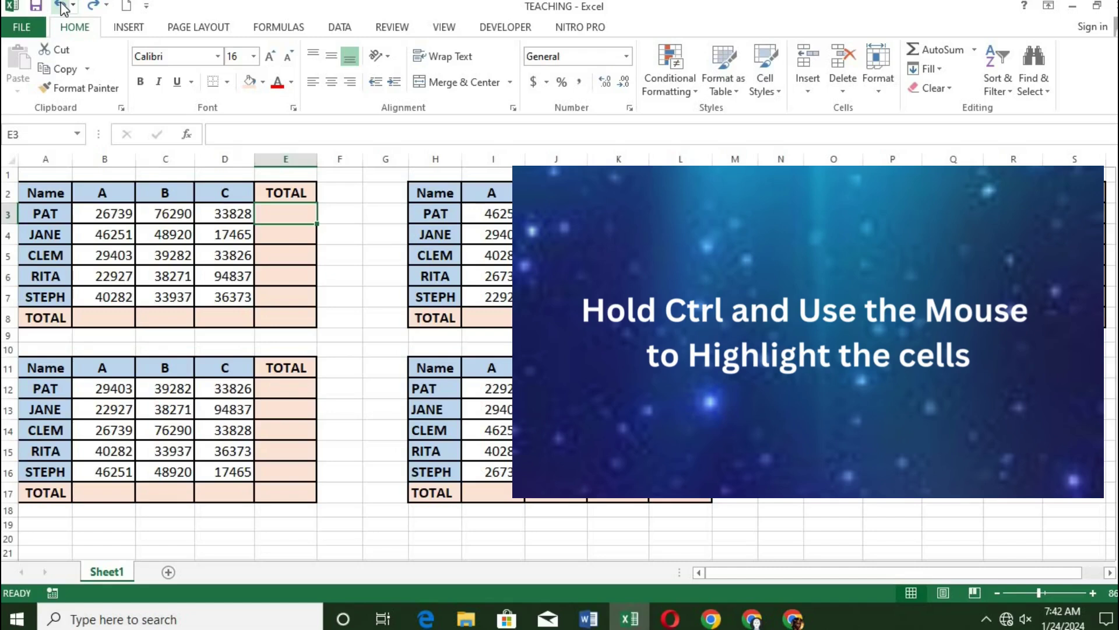
# Select the TOTAL column and totals row of the first and lower-left tables.
pyautogui.moveTo(299, 215); pyautogui.dragTo(286, 316)
pyautogui.keyDown('ctrl'); pyautogui.moveTo(104, 317); pyautogui.dragTo(225, 317); pyautogui.keyUp('ctrl')
pyautogui.moveTo(281, 390)
pyautogui.keyDown('ctrl'); pyautogui.mouseDown()
pyautogui.moveTo(278, 482)
pyautogui.moveTo(261, 491)
pyautogui.mouseUp(); pyautogui.keyUp('ctrl')
pyautogui.keyDown('ctrl'); pyautogui.moveTo(116, 493); pyautogui.dragTo(225, 492); pyautogui.keyUp('ctrl')
# Add the top-middle and lower-middle tables' TOTAL columns (L3:L7, L12:L16) and totals rows.
pyautogui.keyDown('ctrl'); pyautogui.moveTo(684, 215); pyautogui.dragTo(678, 298); pyautogui.keyUp('ctrl')
pyautogui.keyDown('ctrl'); pyautogui.click(518, 315); pyautogui.keyUp('ctrl')
pyautogui.keyDown('ctrl'); pyautogui.moveTo(517, 316); pyautogui.dragTo(617, 317); pyautogui.keyUp('ctrl')
pyautogui.keyDown('ctrl'); pyautogui.moveTo(681, 388); pyautogui.dragTo(680, 494); pyautogui.keyUp('ctrl')
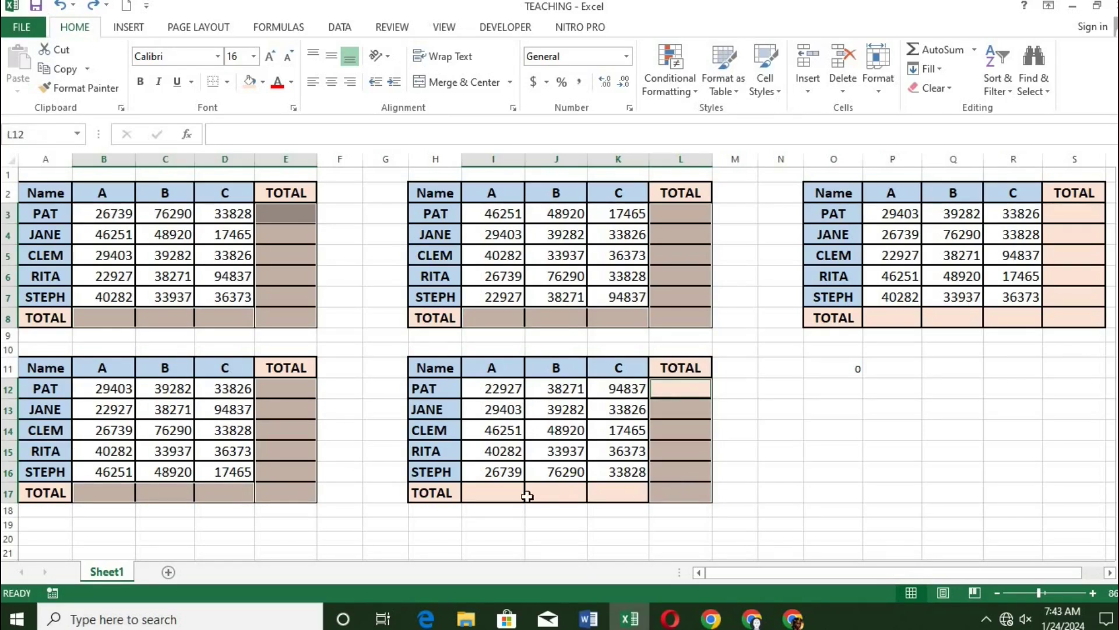
pyautogui.keyDown('ctrl'); pyautogui.moveTo(502, 493); pyautogui.dragTo(618, 493); pyautogui.keyUp('ctrl')
# Add the right table's TOTAL cells, fill all selected totals with Alt+=, and deselect.
pyautogui.keyDown('ctrl'); pyautogui.moveTo(1072, 215); pyautogui.dragTo(1074, 317); pyautogui.keyUp('ctrl')
pyautogui.keyDown('ctrl'); pyautogui.moveTo(892, 318); pyautogui.dragTo(1013, 318); pyautogui.keyUp('ctrl')
pyautogui.hotkey('alt', '=')
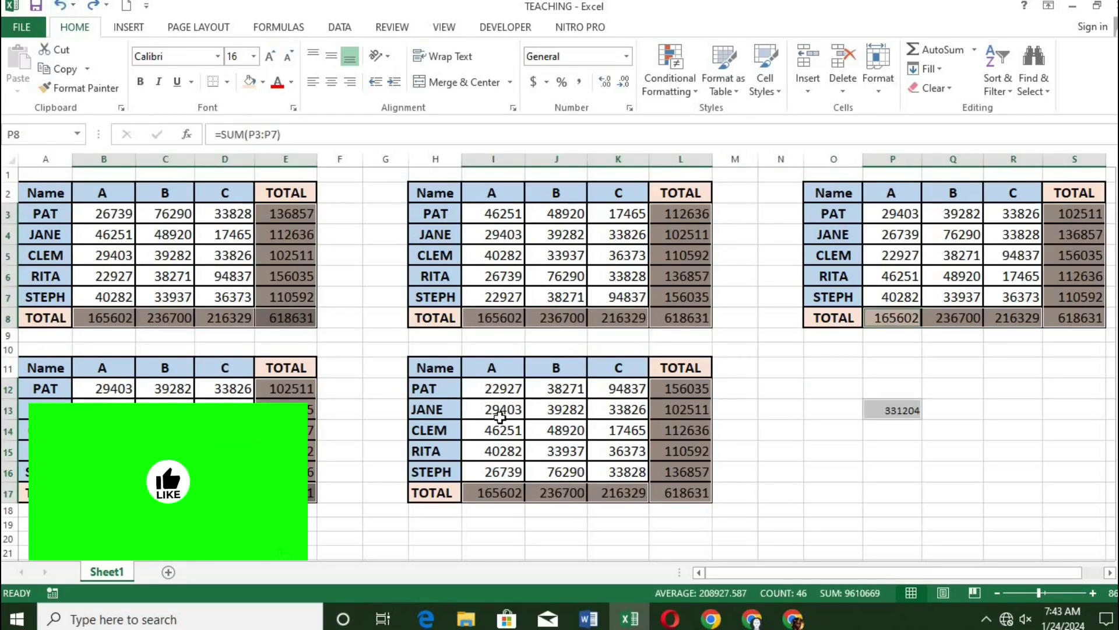
pyautogui.click(832, 411)
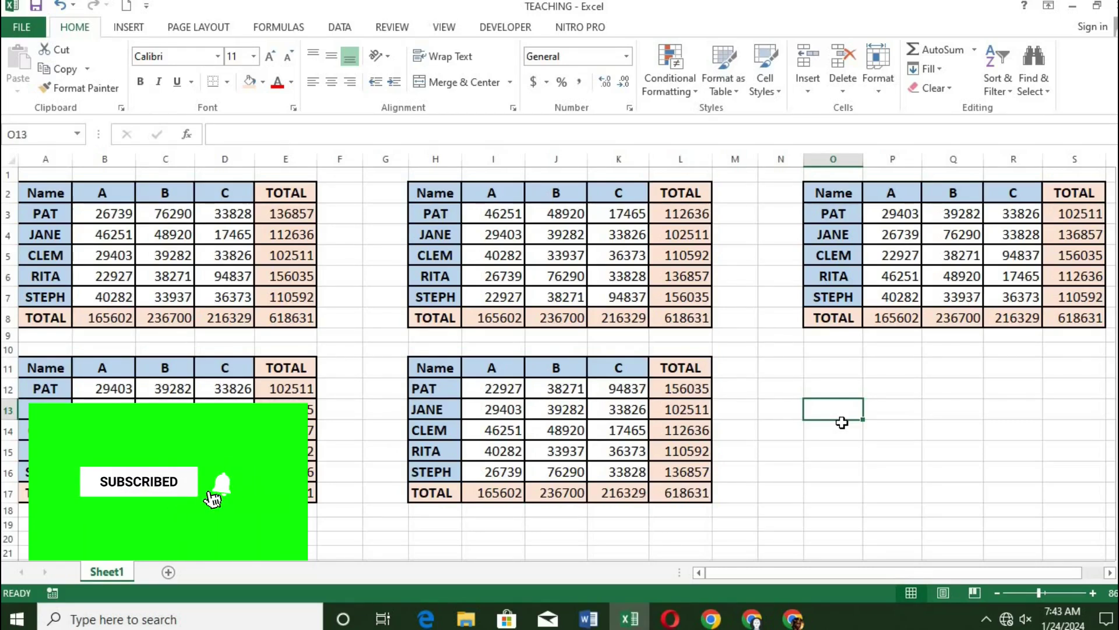